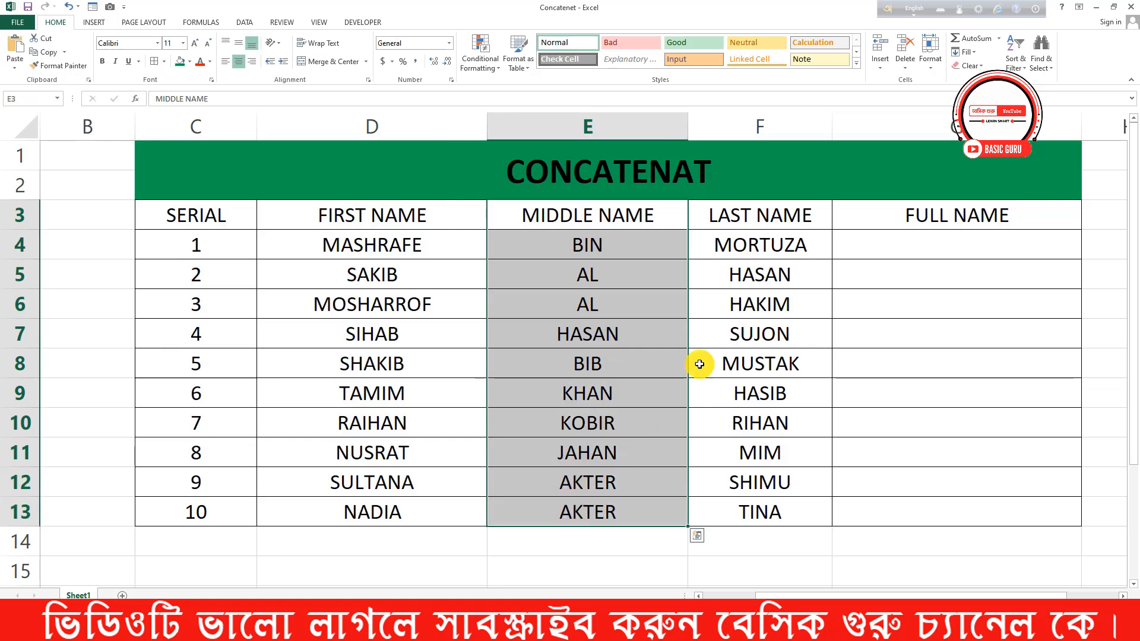
# Examine the first, middle and last name columns and the empty Full Name cells in rows 4 to 13
pyautogui.moveTo(760, 215); pyautogui.dragTo(757, 541)
pyautogui.click(719, 328)
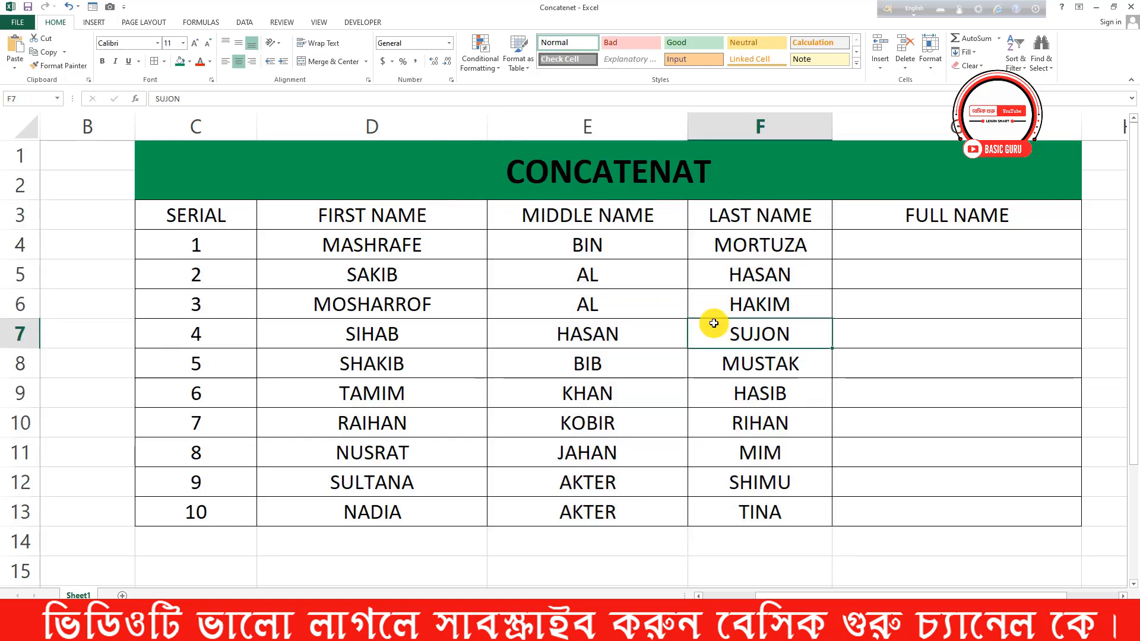
pyautogui.moveTo(399, 236); pyautogui.dragTo(374, 482)
pyautogui.moveTo(564, 241); pyautogui.dragTo(615, 354)
pyautogui.moveTo(741, 244); pyautogui.dragTo(745, 450)
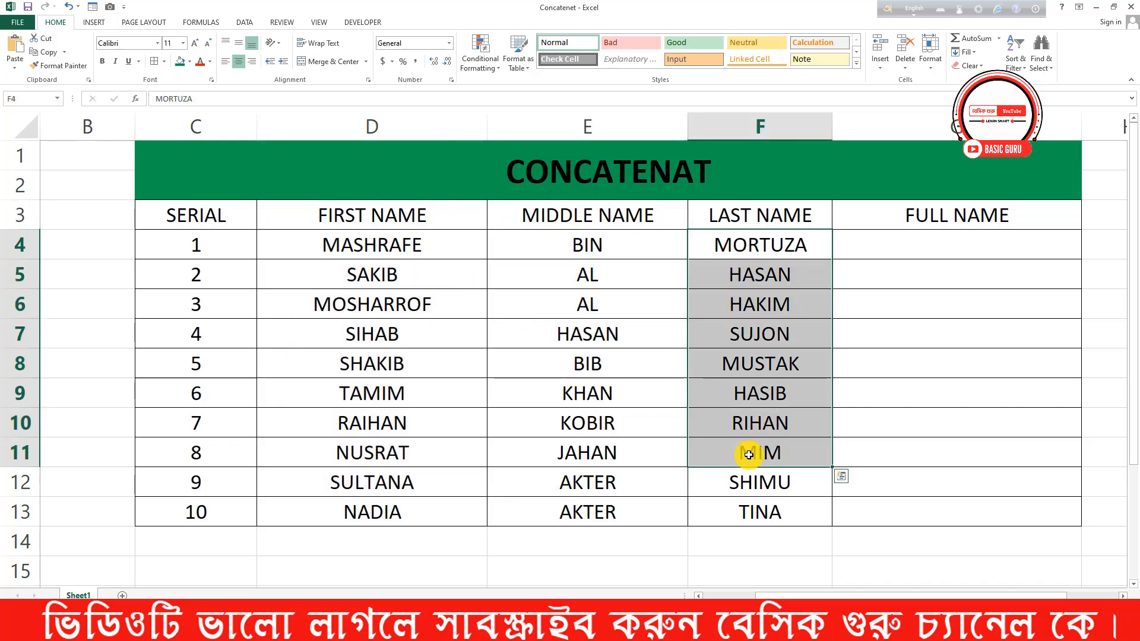
pyautogui.click(935, 255)
pyautogui.moveTo(954, 308); pyautogui.dragTo(942, 509)
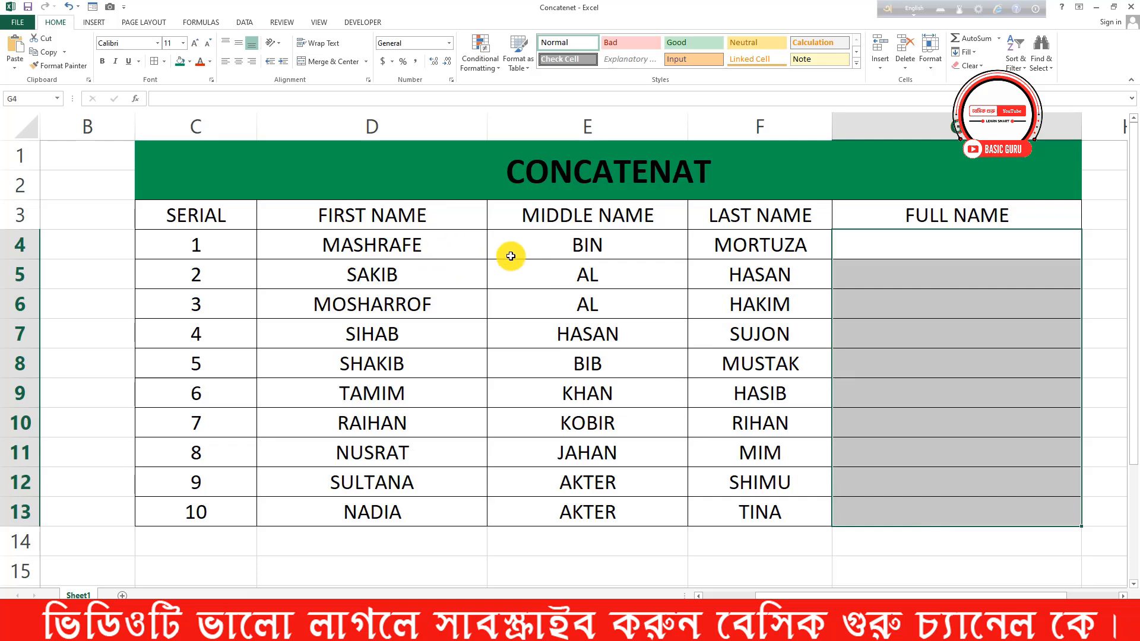
pyautogui.click(902, 252)
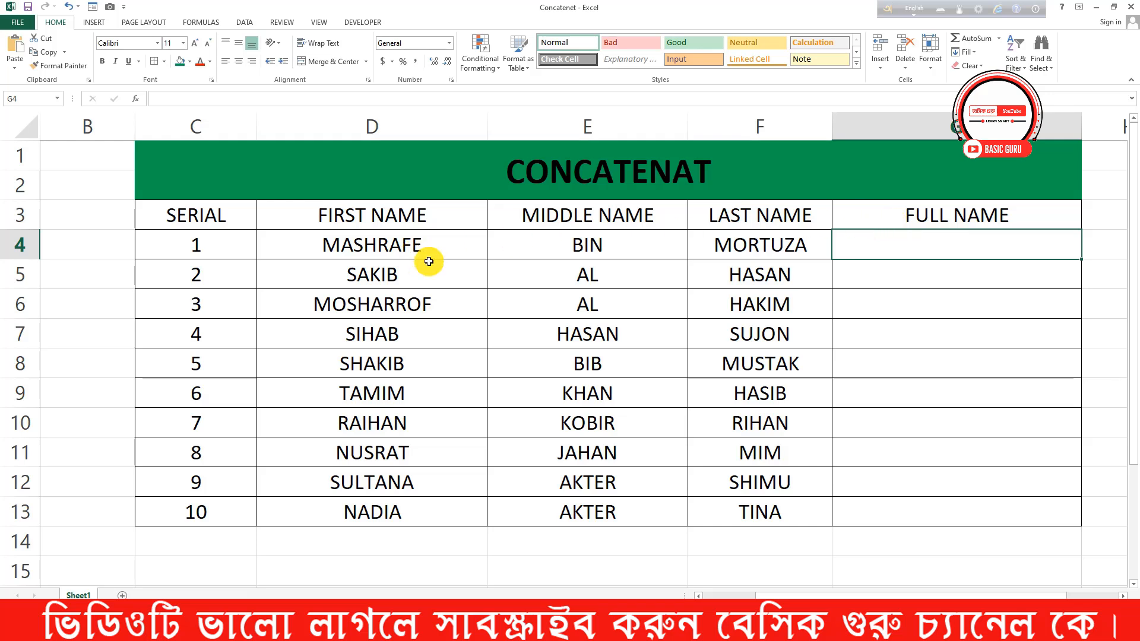
# Enter the first person's full name as plain text in cell G4, combining the three name parts
pyautogui.click(880, 246)
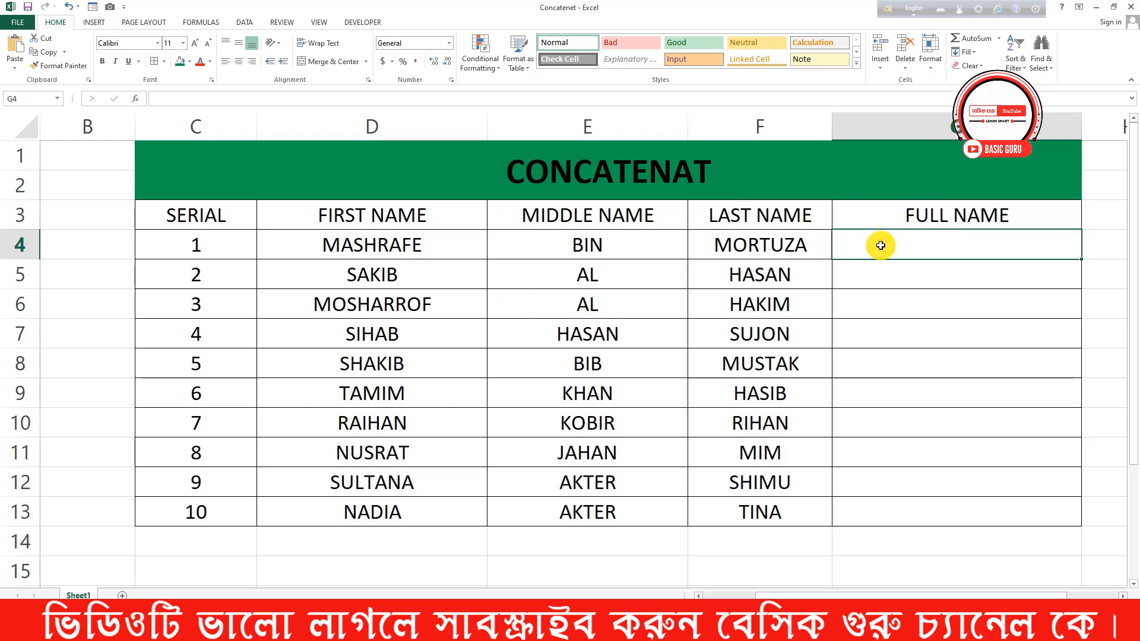
pyautogui.write('mas')
pyautogui.press('BackSpace')
pyautogui.press('BackSpace')
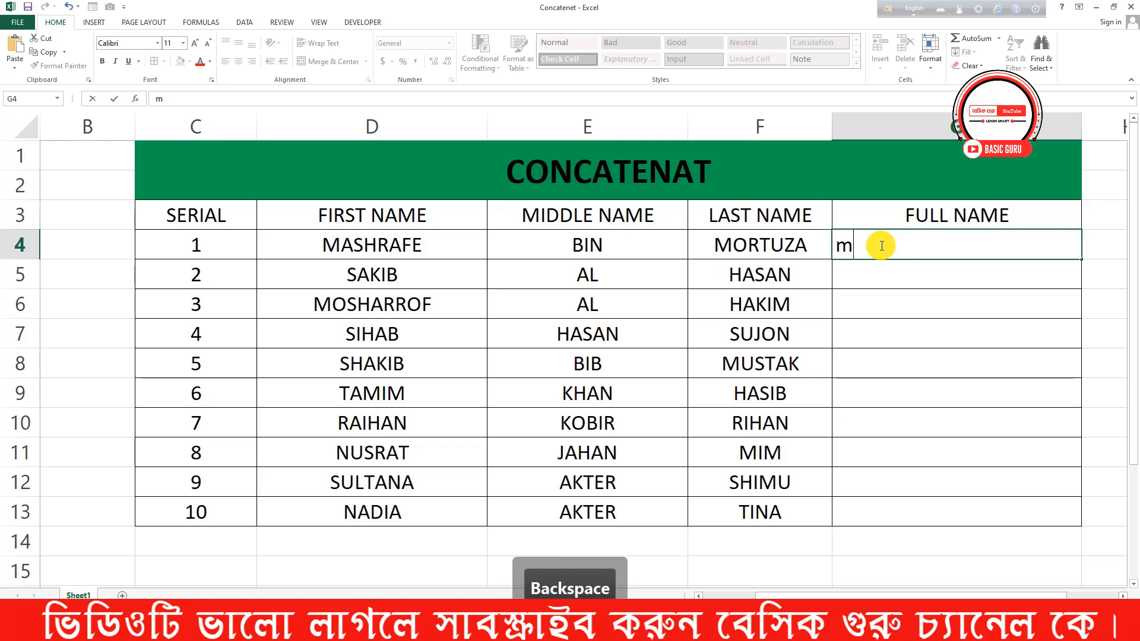
pyautogui.write('MASH')
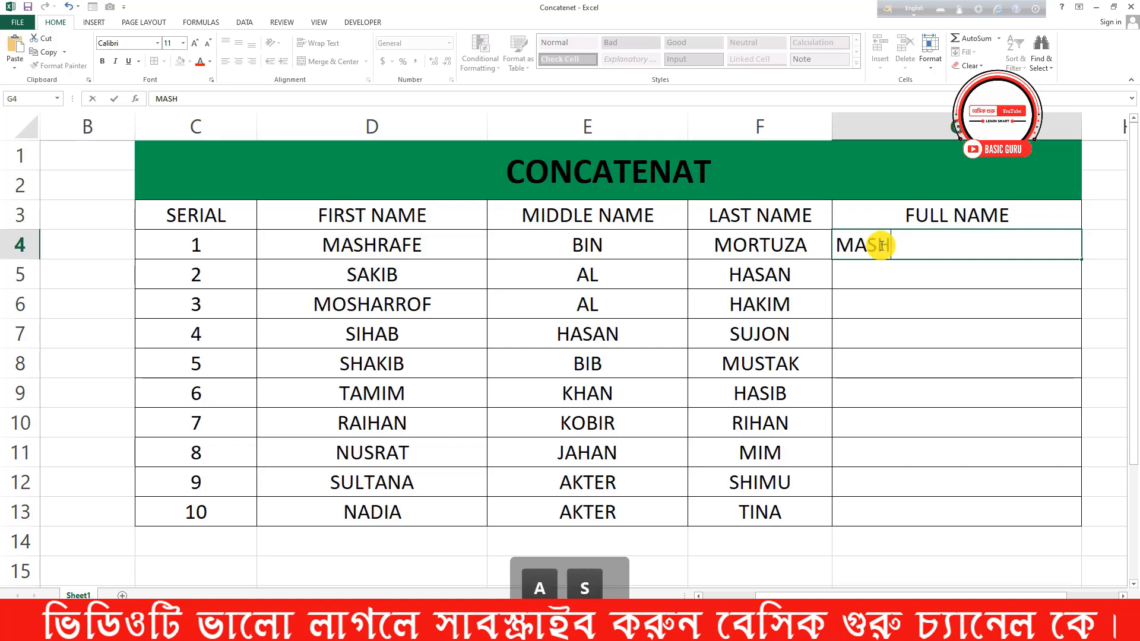
pyautogui.write('RAFE ')
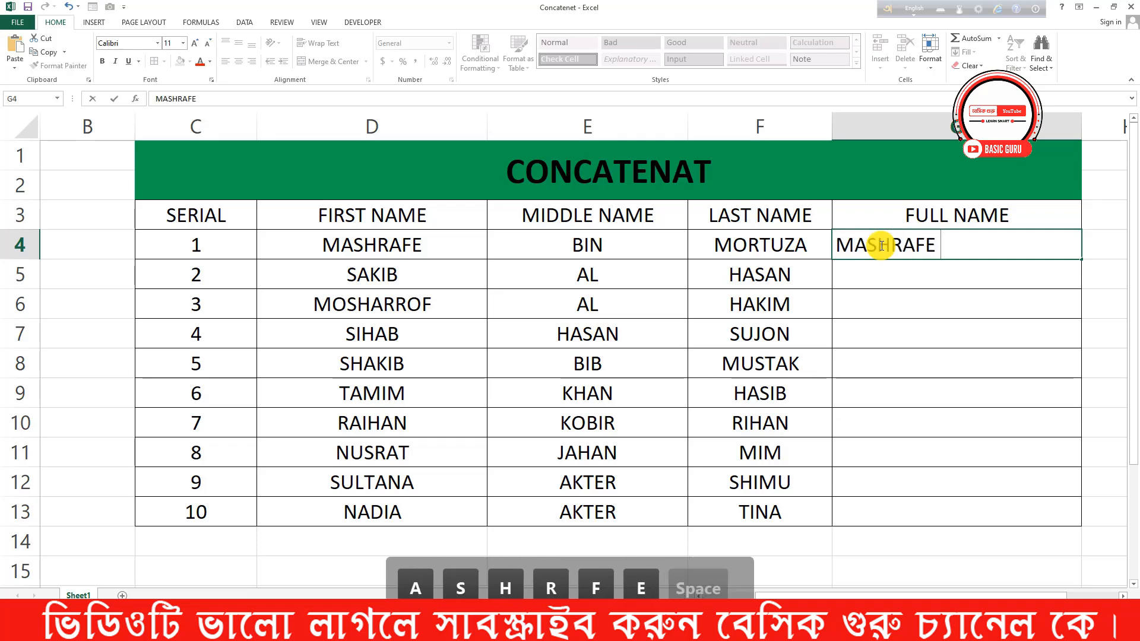
pyautogui.write('BIN MORTUZA')
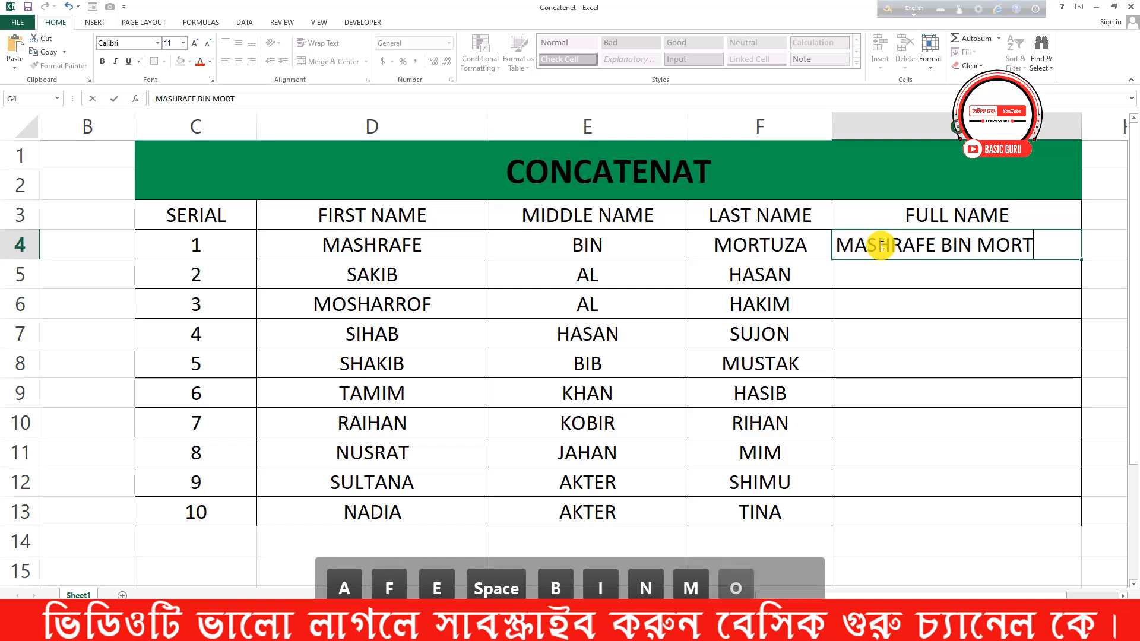
pyautogui.click(970, 275)
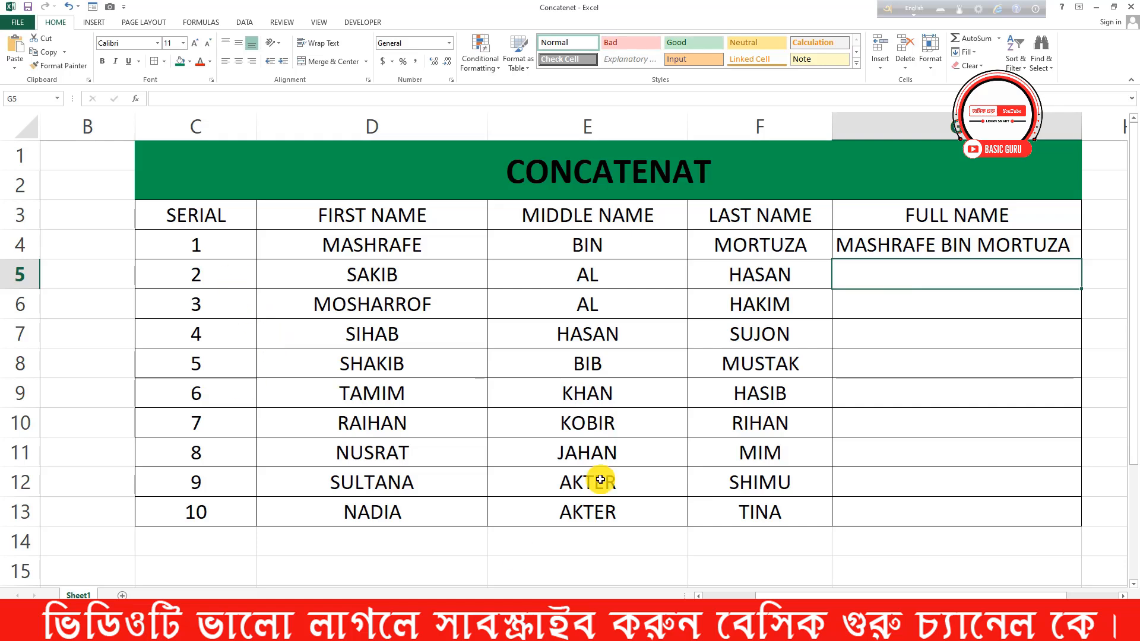
# Clear the manually entered full name from cell G4
pyautogui.moveTo(888, 276); pyautogui.dragTo(849, 528)
pyautogui.click(887, 312)
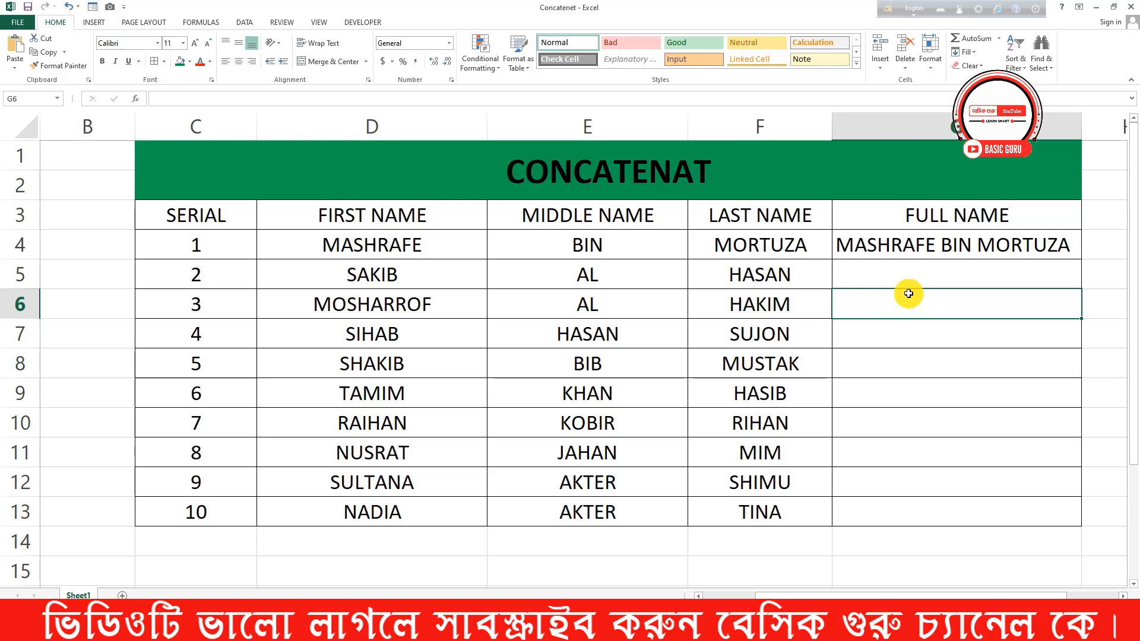
pyautogui.click(834, 243)
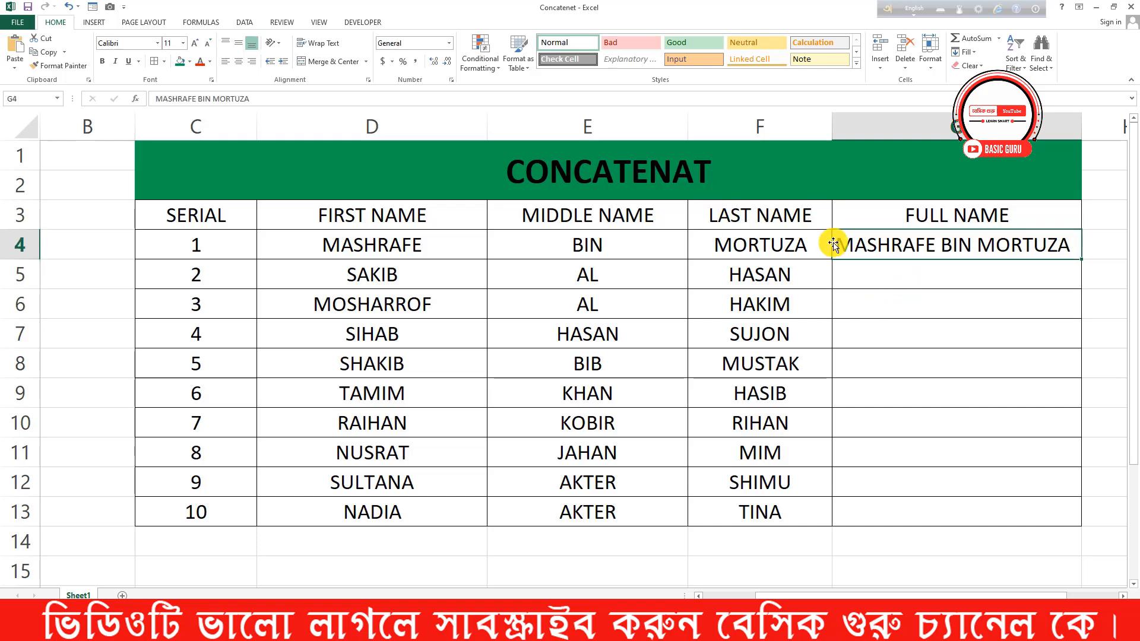
pyautogui.press('Delete')
pyautogui.click(940, 265)
pyautogui.click(938, 248)
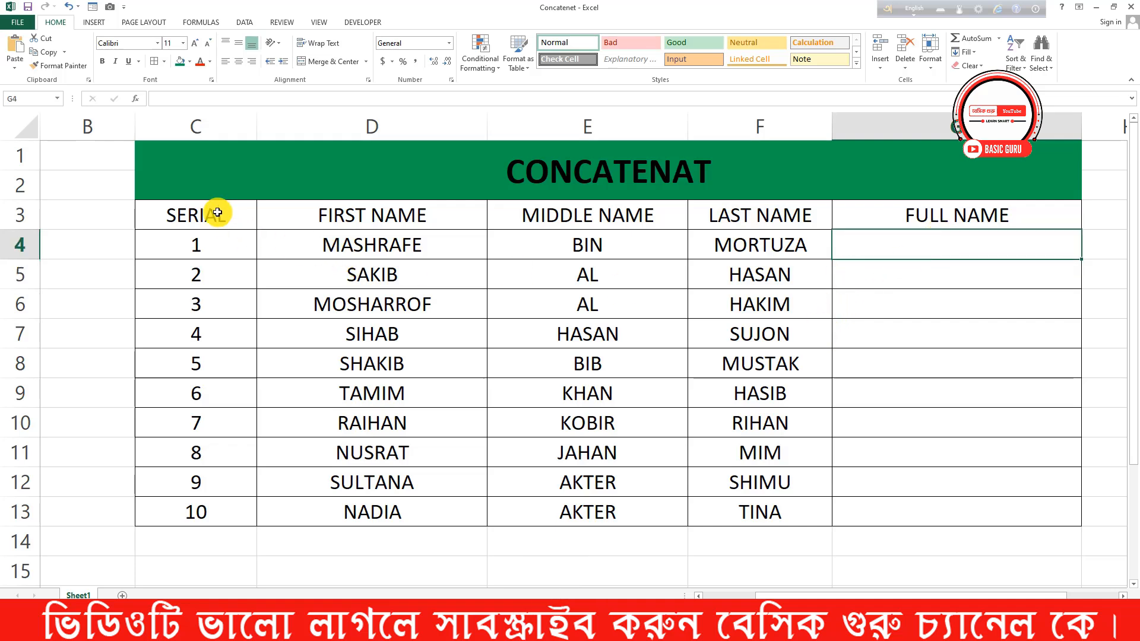
# Make the header row C3:G3 bold, from SERIAL to FULL NAME
pyautogui.moveTo(213, 214); pyautogui.dragTo(1073, 219)
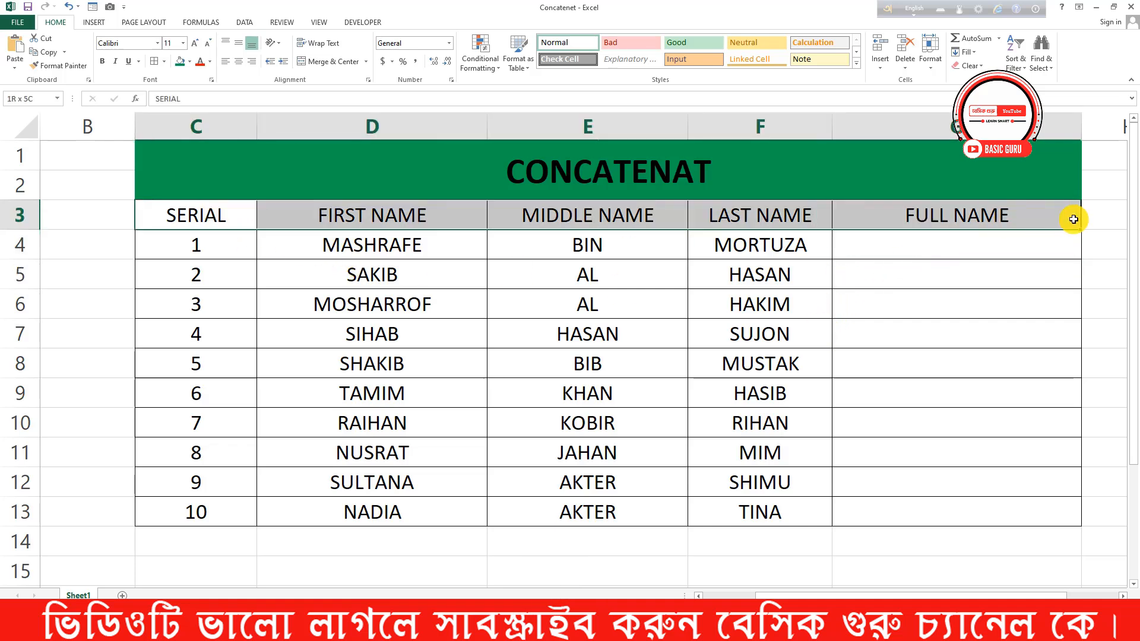
pyautogui.click(105, 62)
pyautogui.click(887, 252)
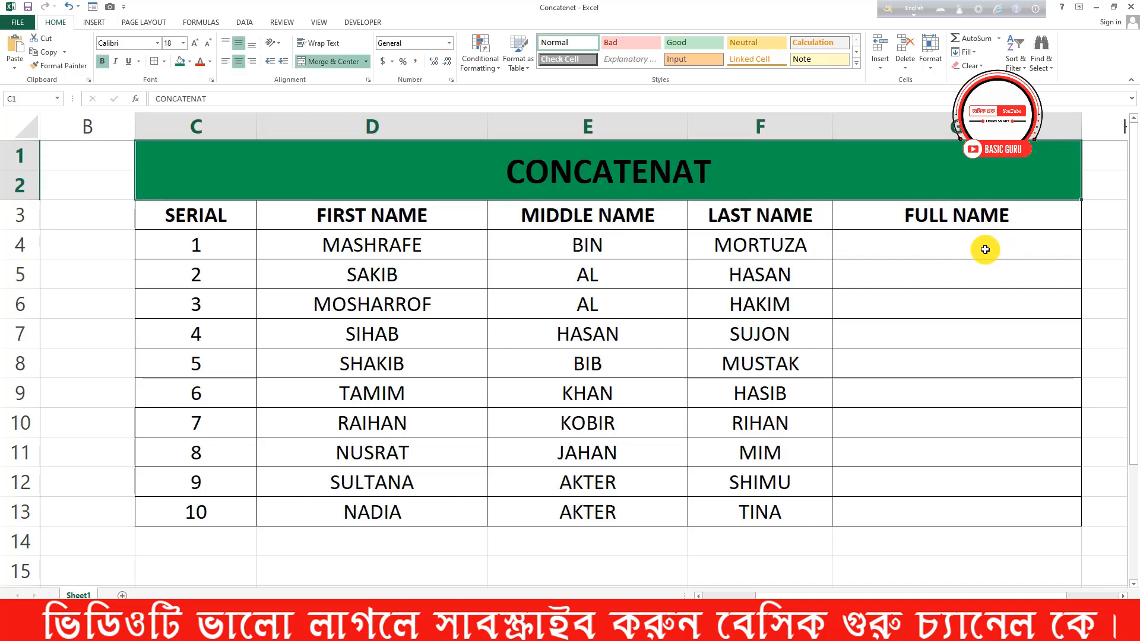
# Widen the FULL NAME column slightly
pyautogui.moveTo(939, 243); pyautogui.dragTo(917, 488)
pyautogui.click(910, 244)
pyautogui.moveTo(1077, 126); pyautogui.dragTo(1101, 126)
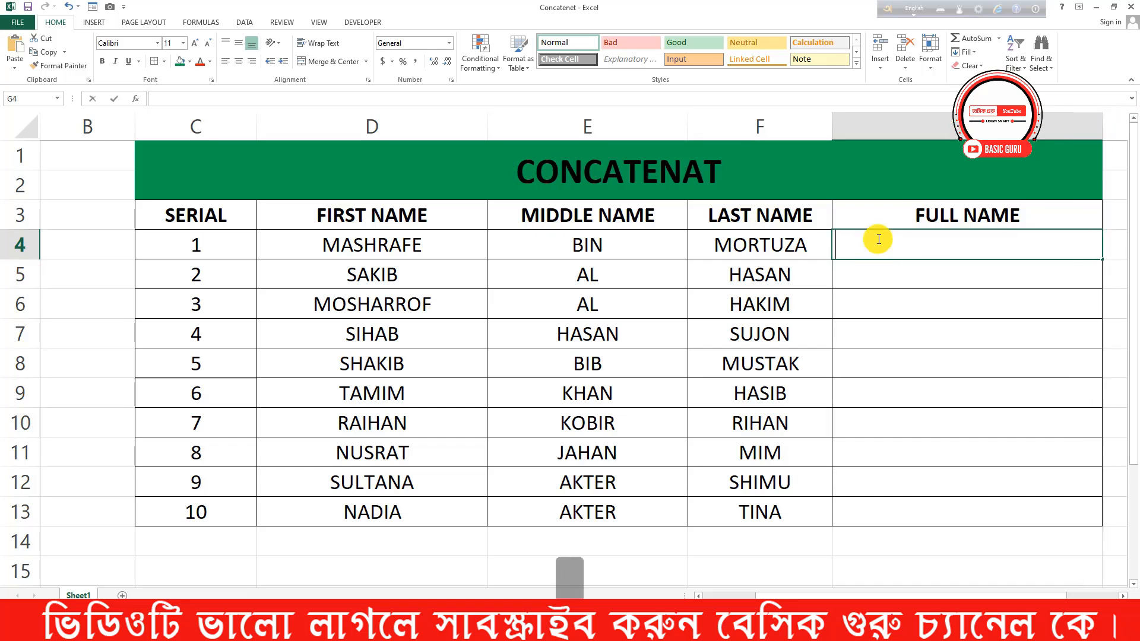
# Start a CONCATENATE formula in cell G4 with the first name cell D4 as its first argument
pyautogui.write('=')
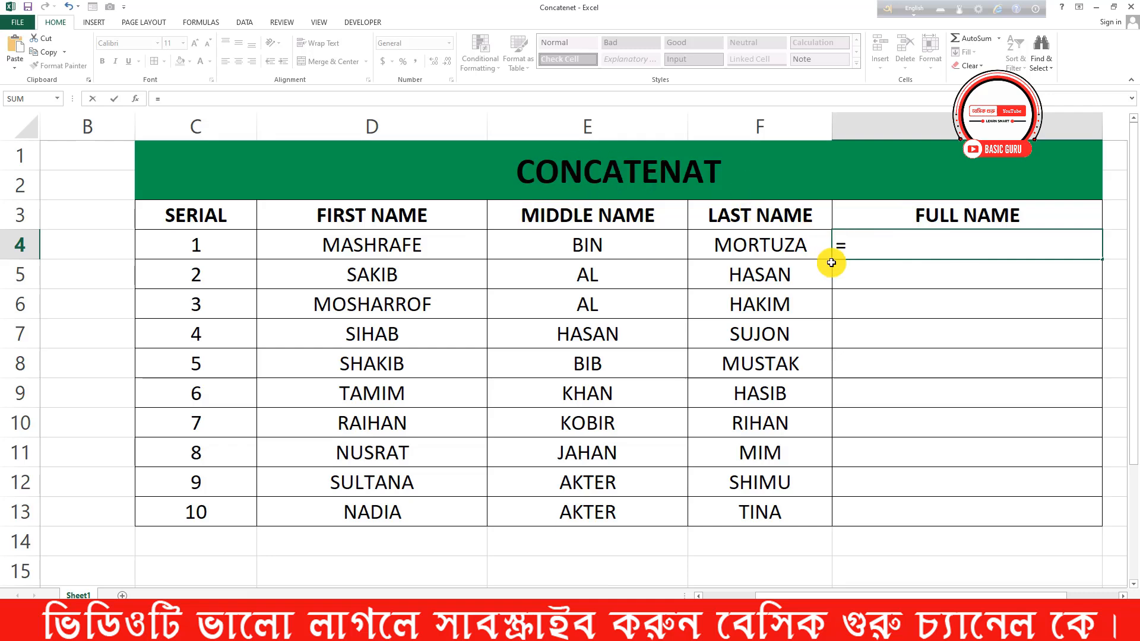
pyautogui.write('CON')
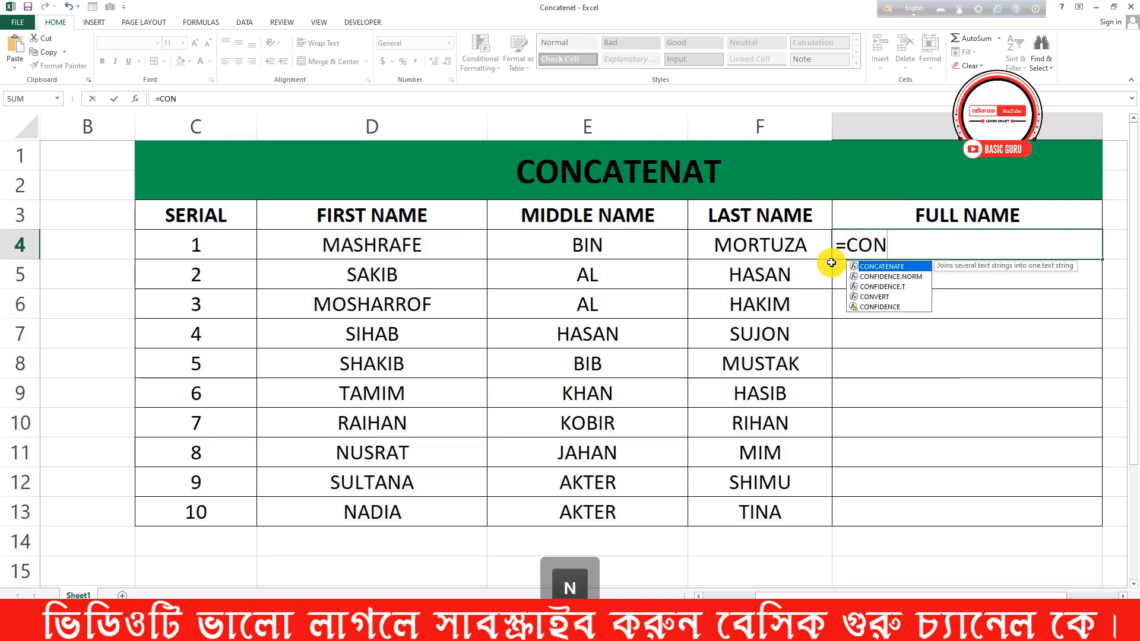
pyautogui.write('CA')
pyautogui.press('Tab')
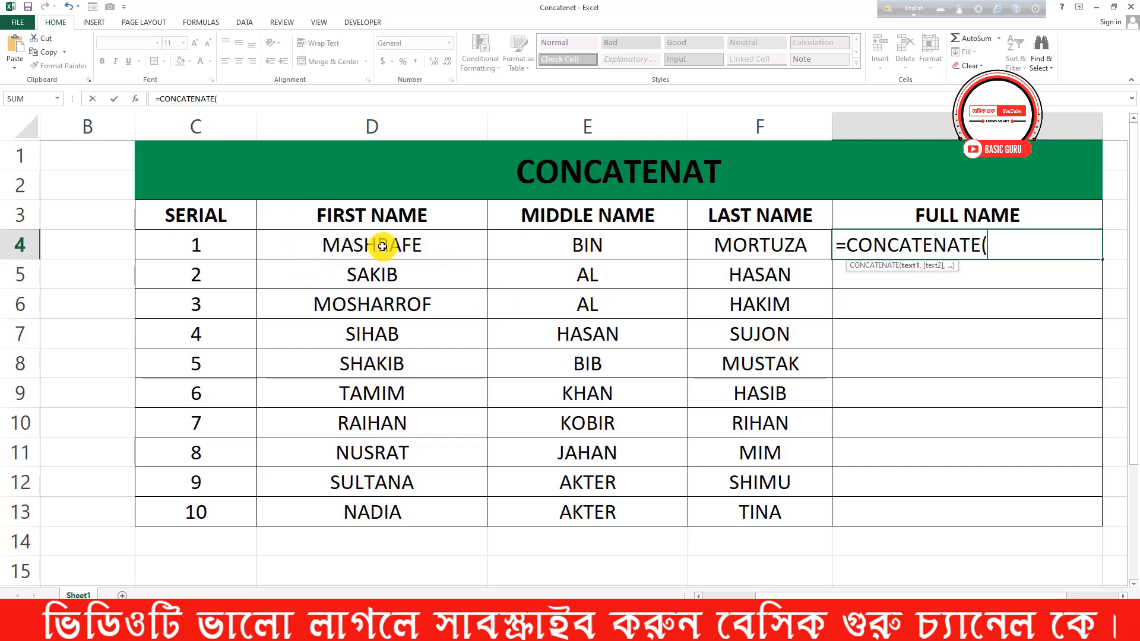
pyautogui.click(341, 244)
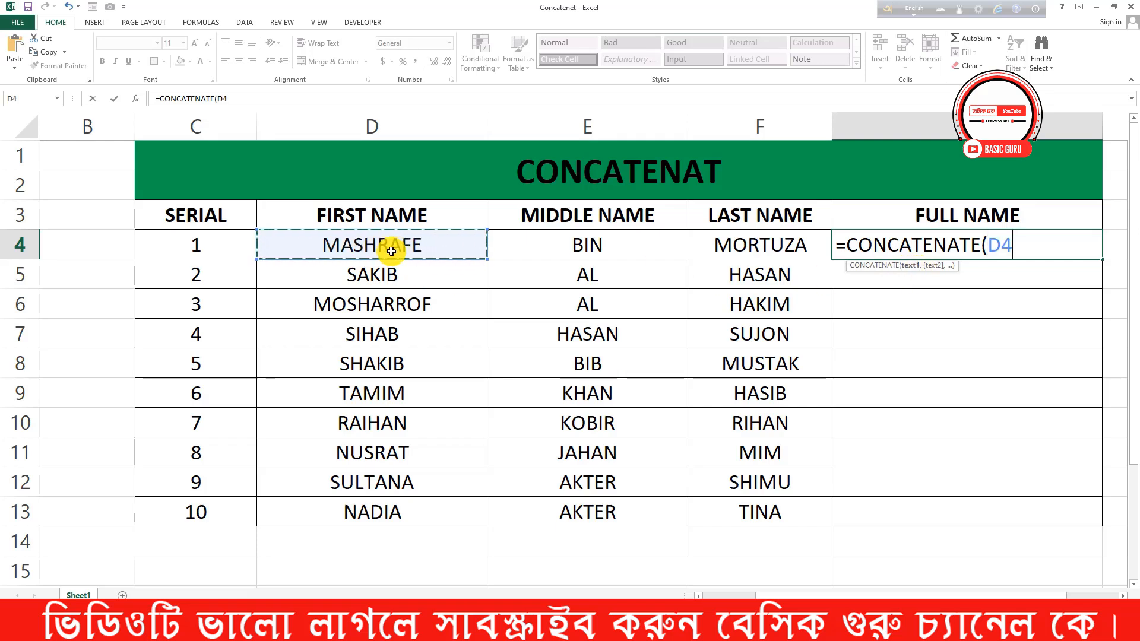
# Extend the G4 formula with a quoted space " " and the middle name cell E4 as further arguments
pyautogui.write(',')
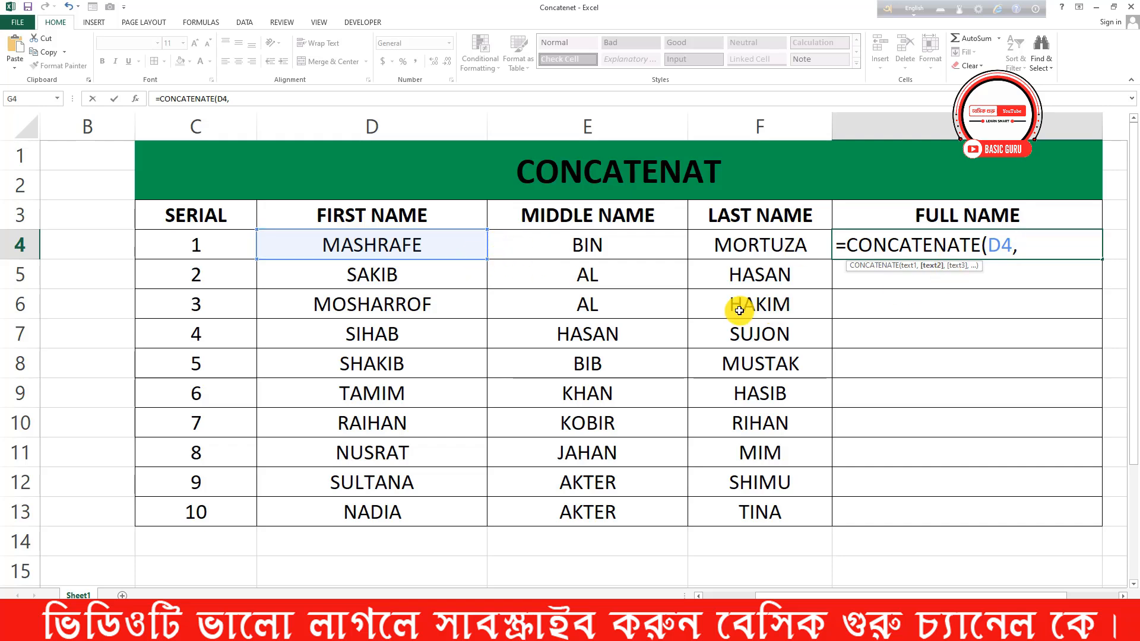
pyautogui.write('"')
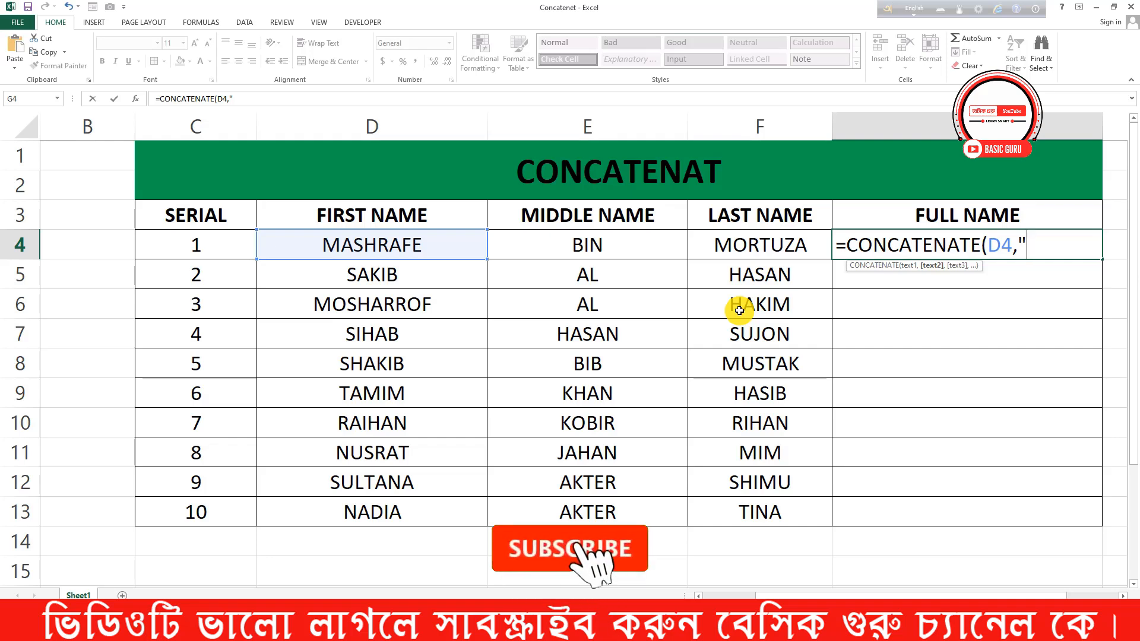
pyautogui.press('shift')
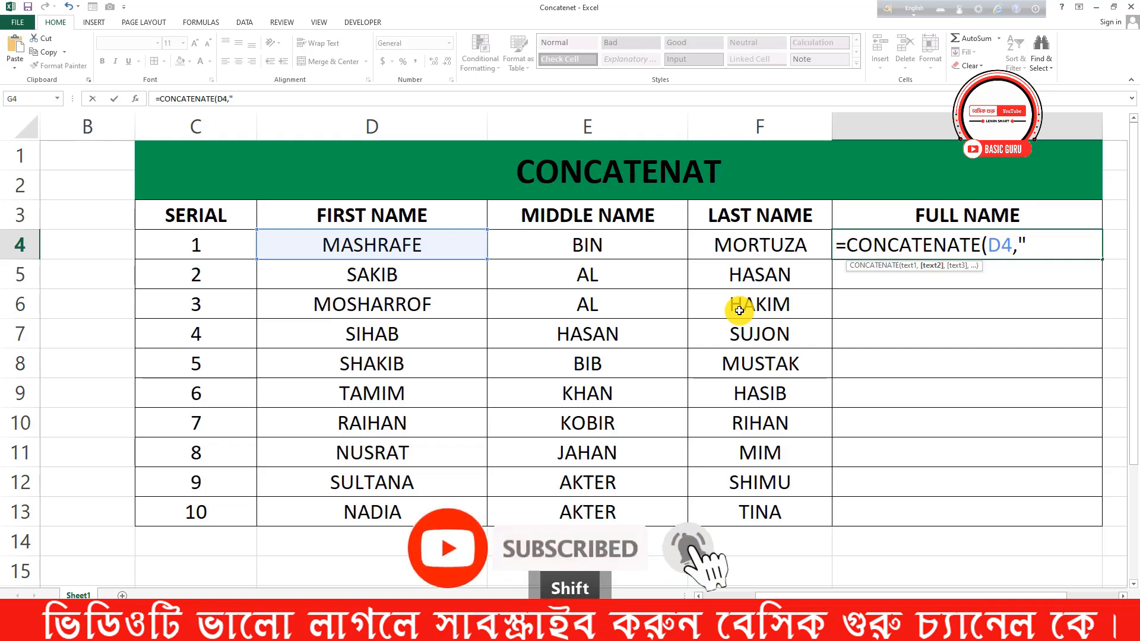
pyautogui.write('"')
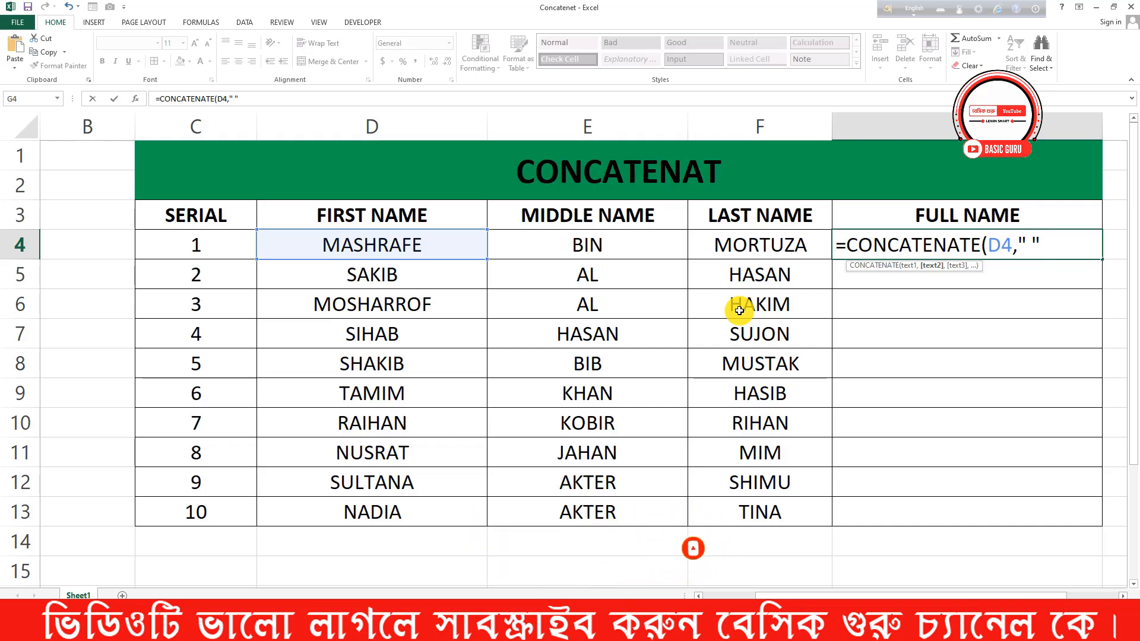
pyautogui.write(',')
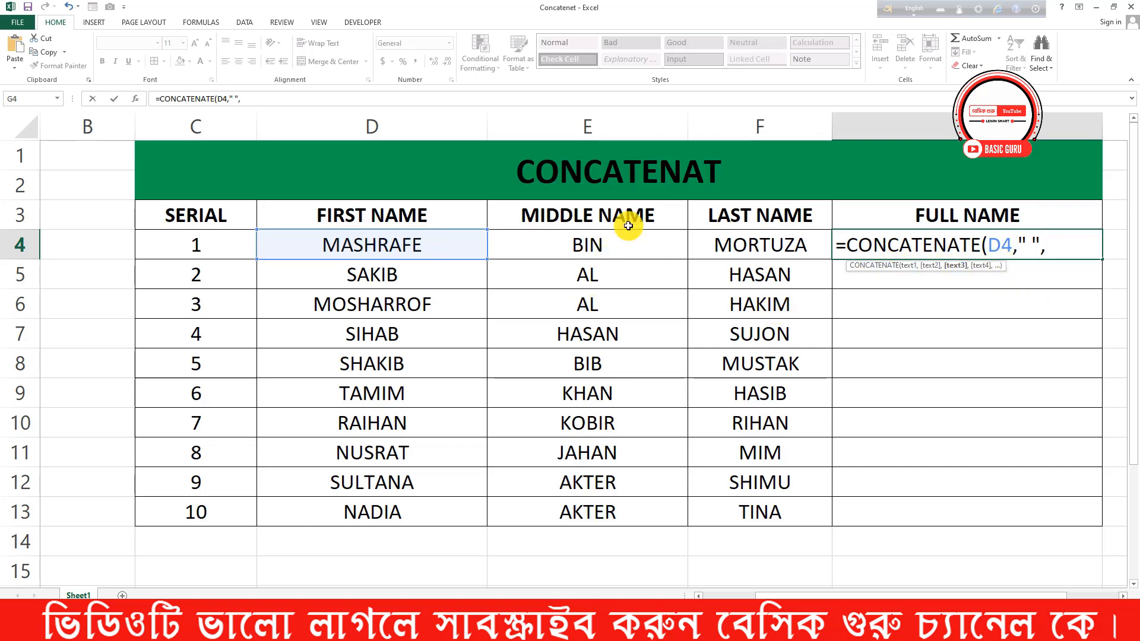
pyautogui.click(589, 243)
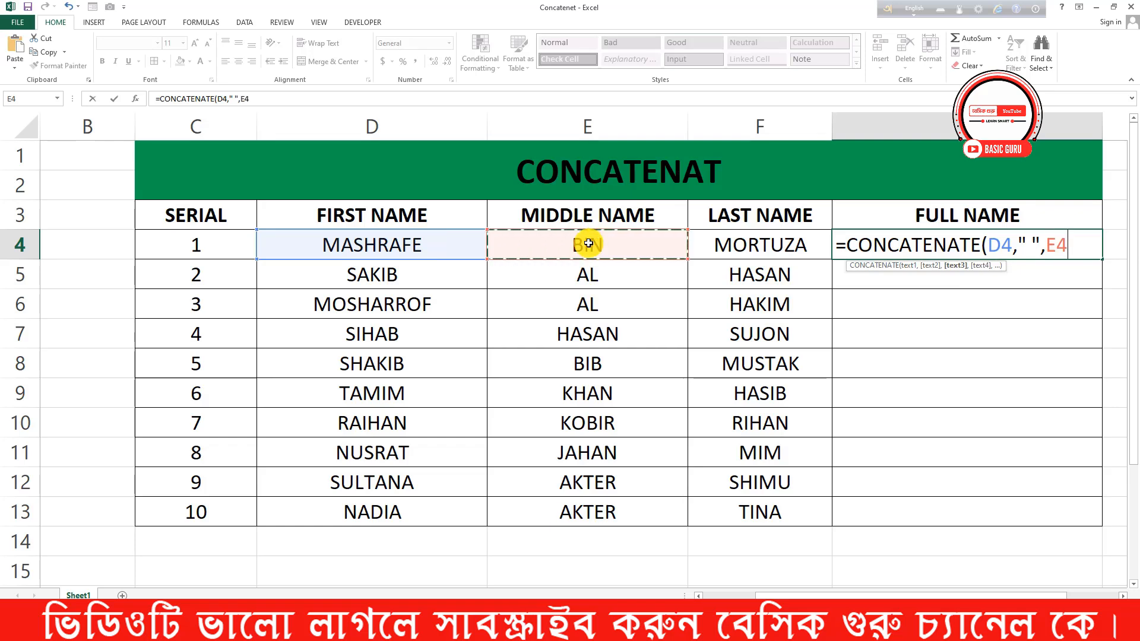
# Add another quoted space and the last name cell F4, completing G4 as =CONCATENATE(D4," ",E4," ",F4)
pyautogui.write(',')
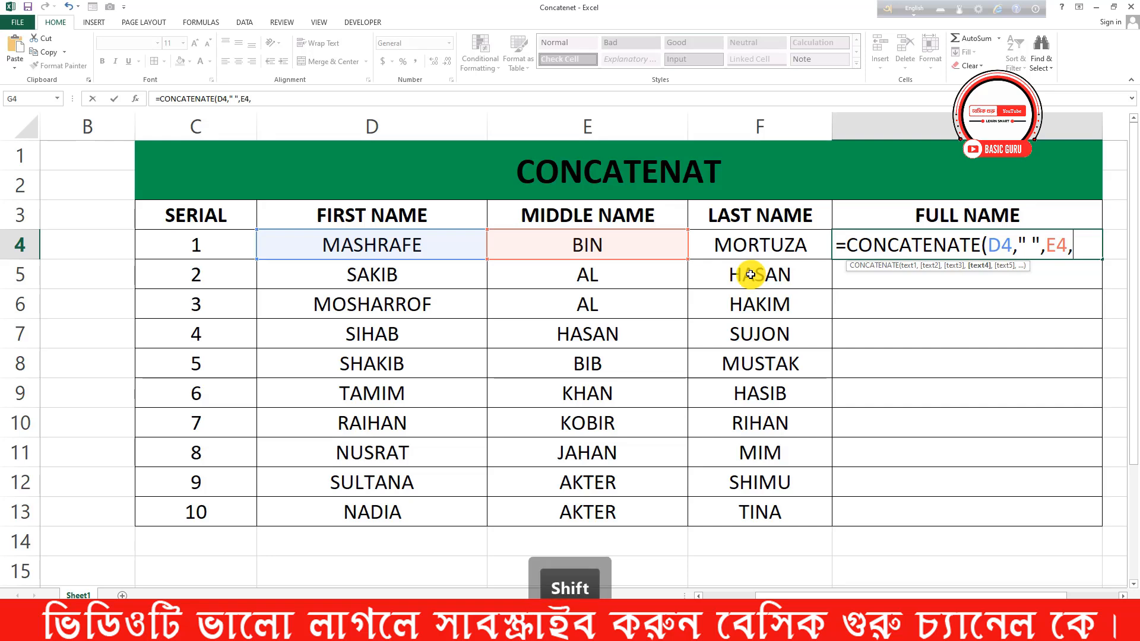
pyautogui.write('" "')
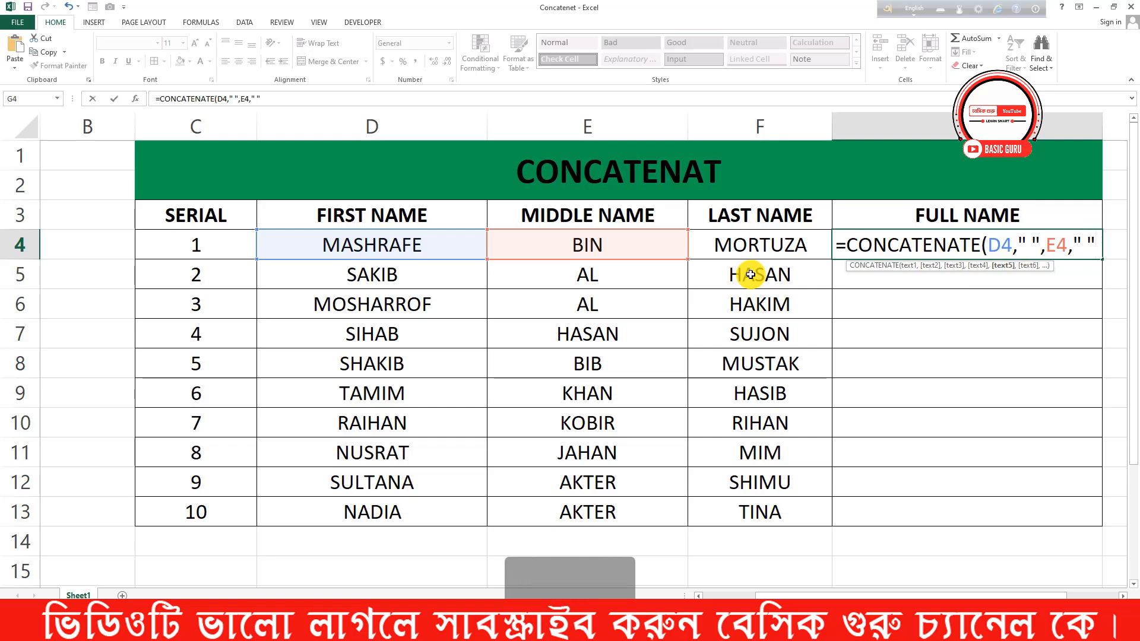
pyautogui.write(',')
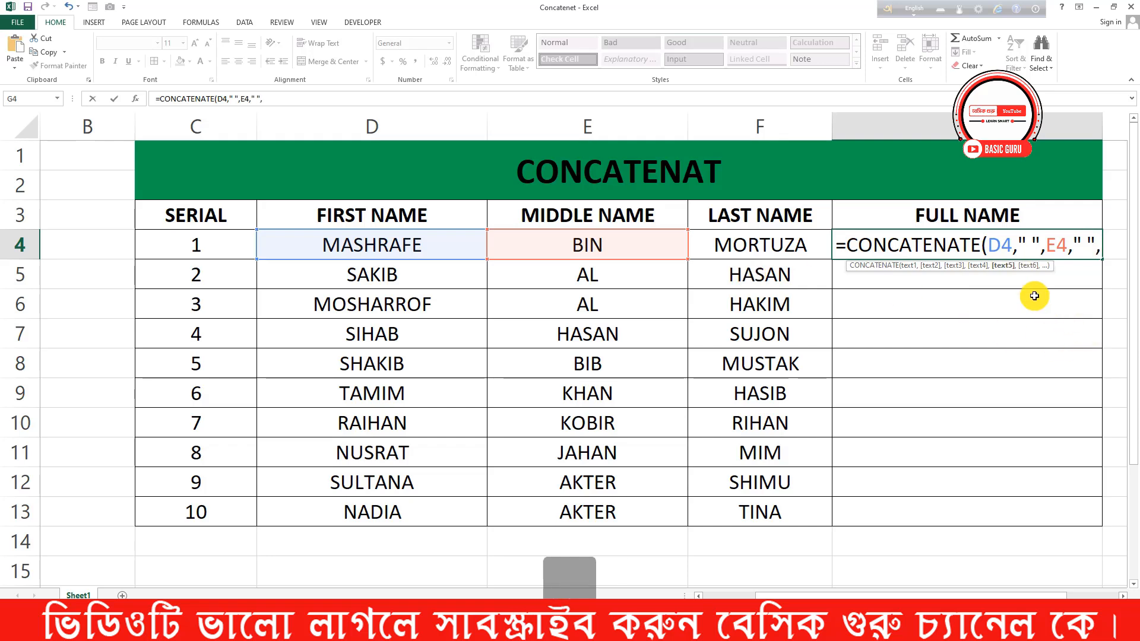
pyautogui.click(741, 246)
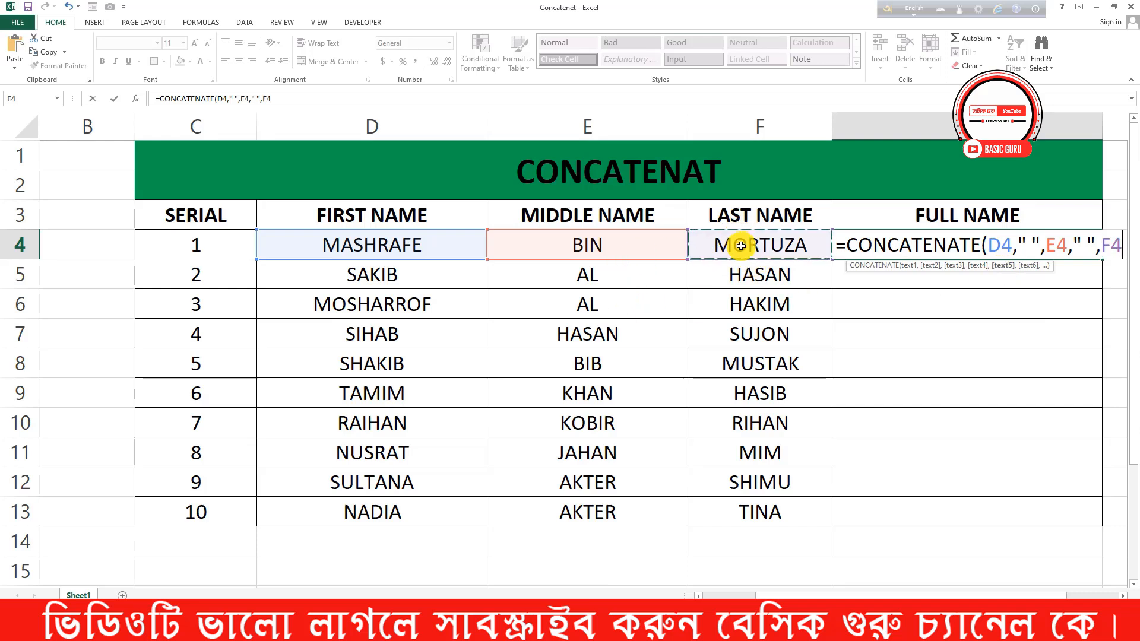
pyautogui.write(',')
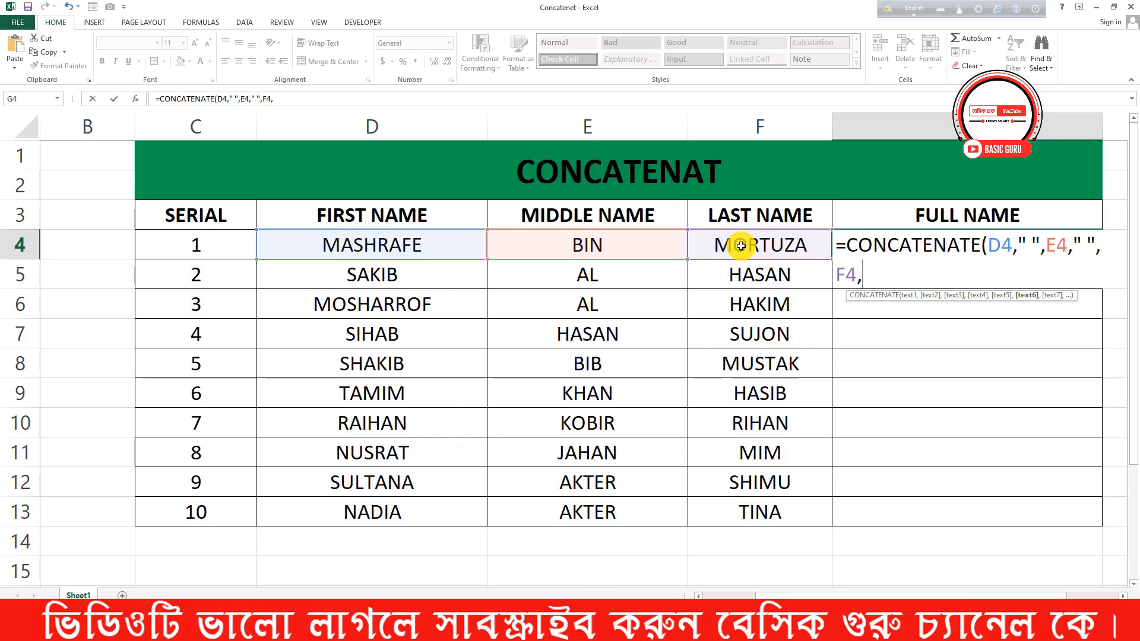
pyautogui.press('BackSpace')
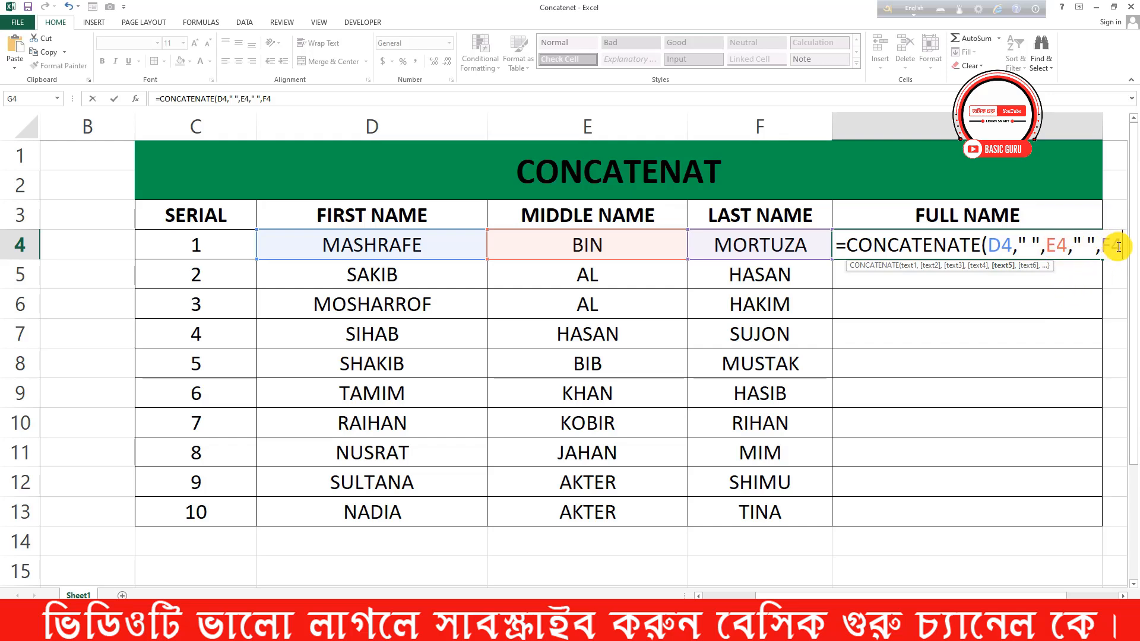
pyautogui.write(')')
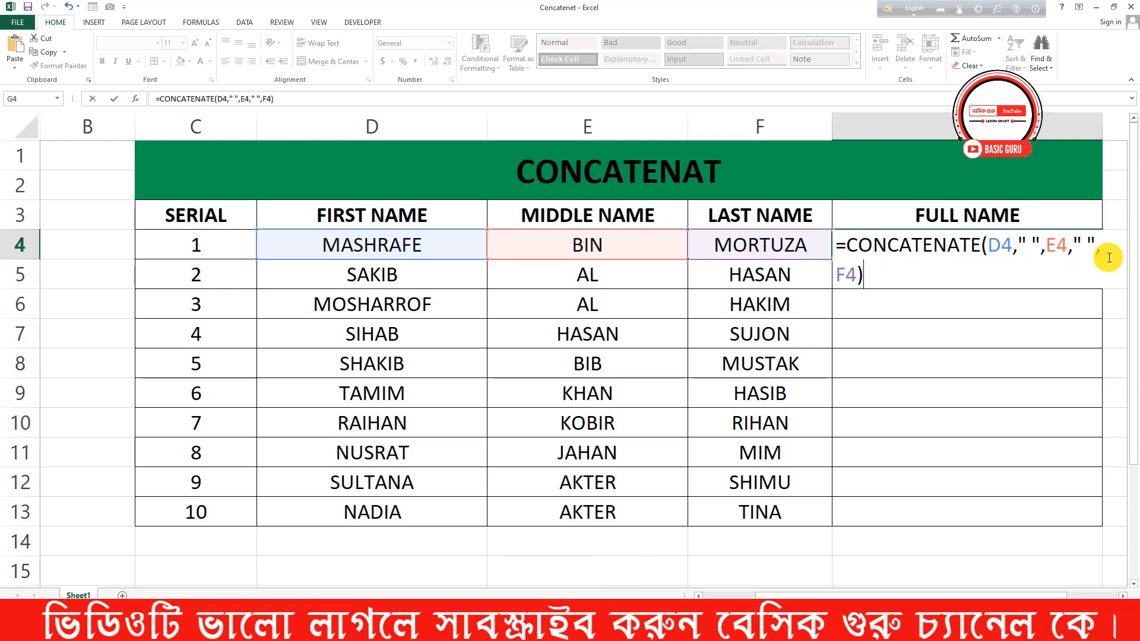
pyautogui.press('Return')
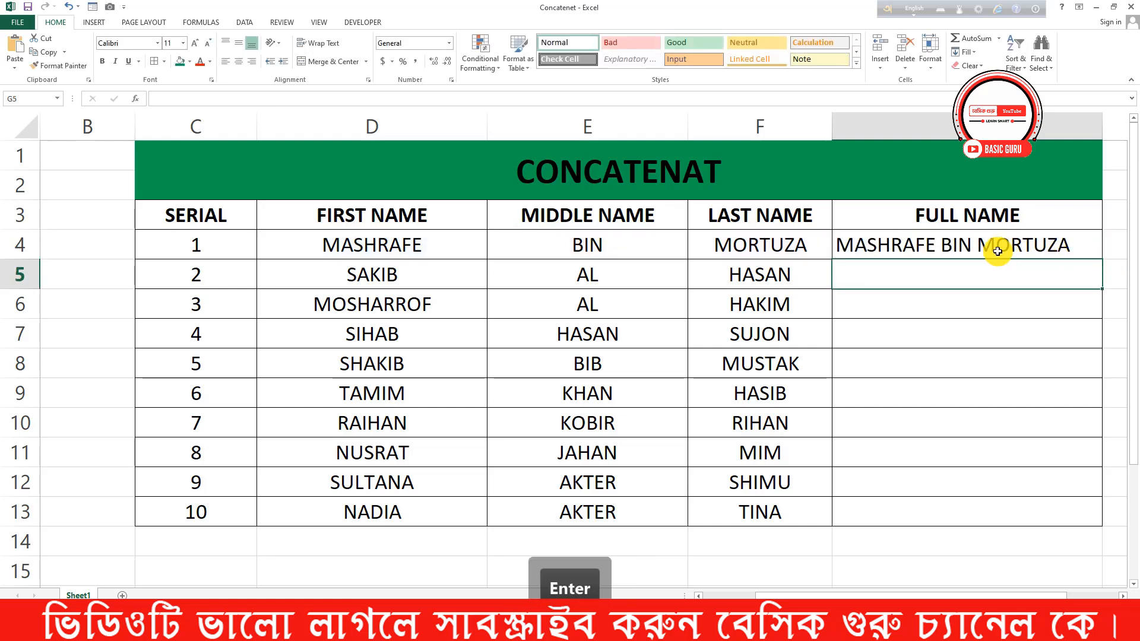
pyautogui.click(469, 251)
pyautogui.click(537, 250)
pyautogui.click(703, 244)
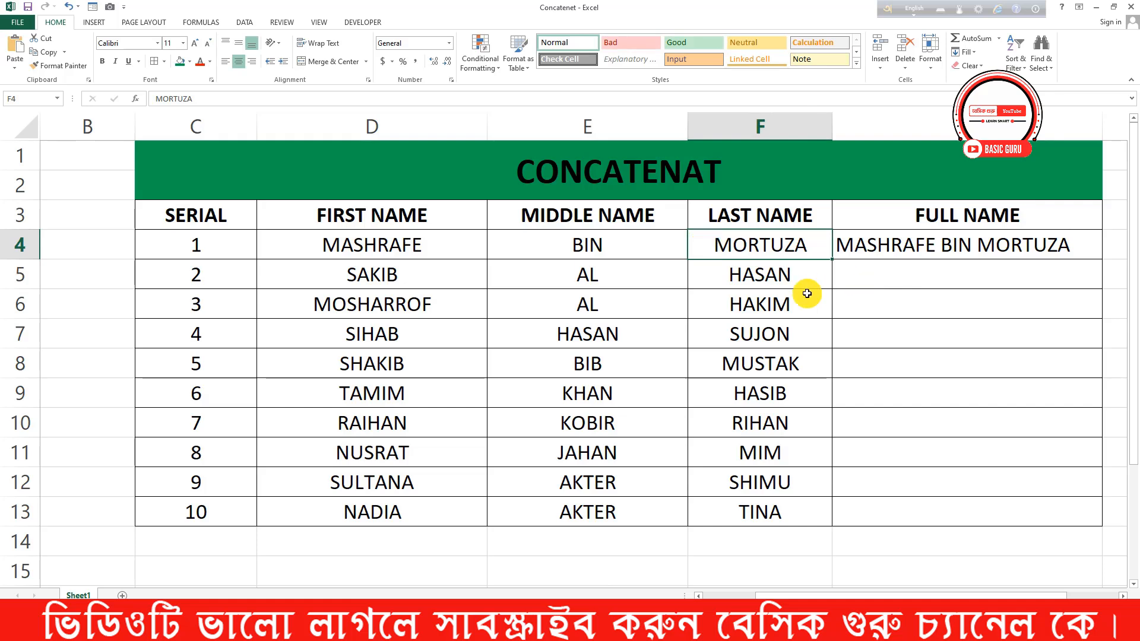
# Fill the CONCATENATE formula from G4 down through G13 to build the full name in every row
pyautogui.click(955, 241)
pyautogui.moveTo(1101, 259); pyautogui.dragTo(1074, 517)
pyautogui.click(970, 351)
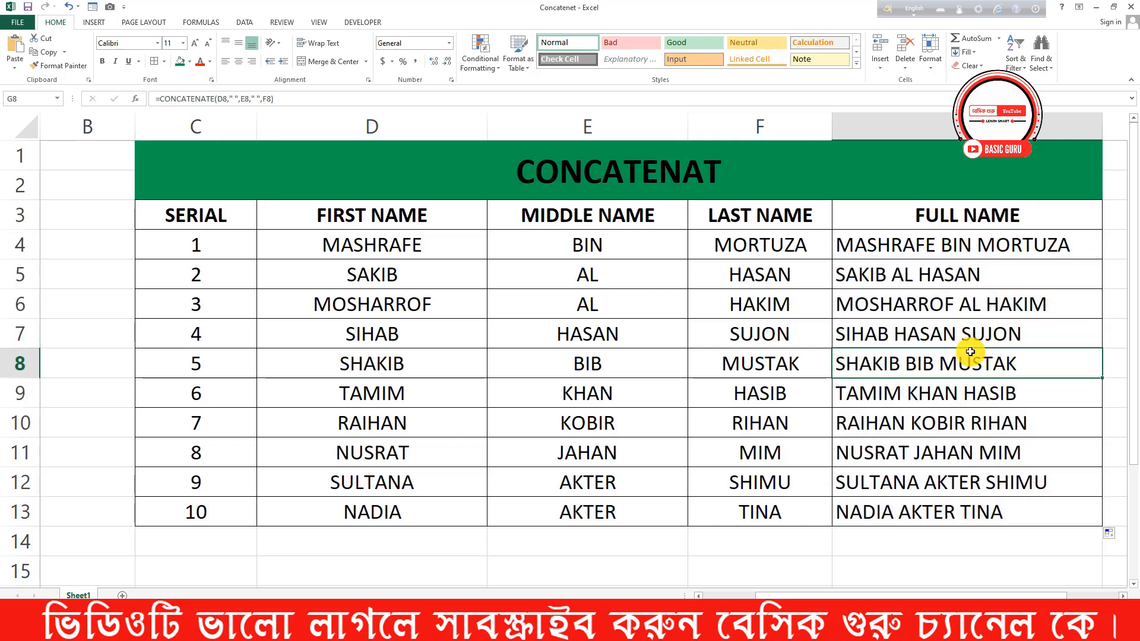
# Correct the middle name in cell E8 by replacing its final letter with N
pyautogui.doubleClick(601, 360)
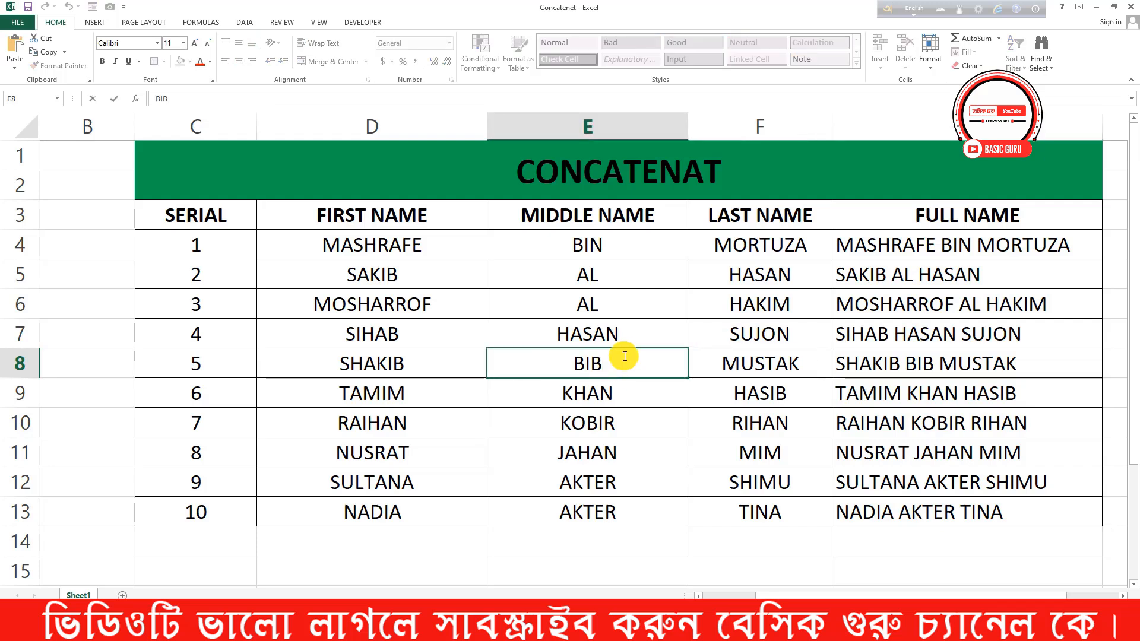
pyautogui.press('BackSpace')
pyautogui.write('N')
pyautogui.press('Return')
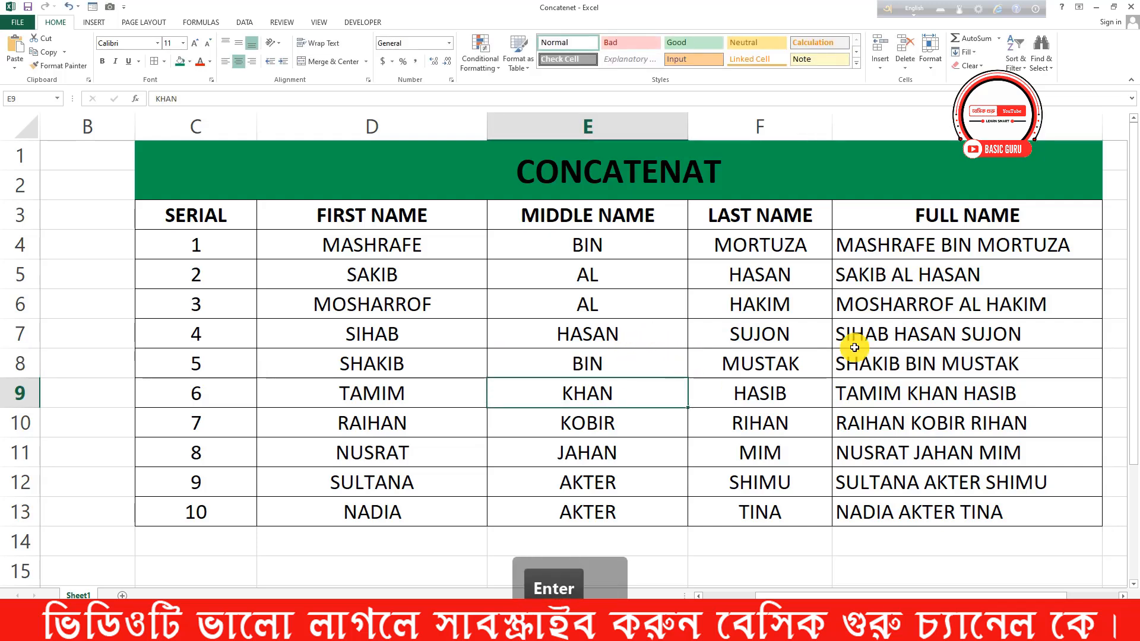
# Review the combined names in the FULL NAME column from G4 to G13 and the empty rows below the table
pyautogui.moveTo(974, 242); pyautogui.dragTo(960, 517)
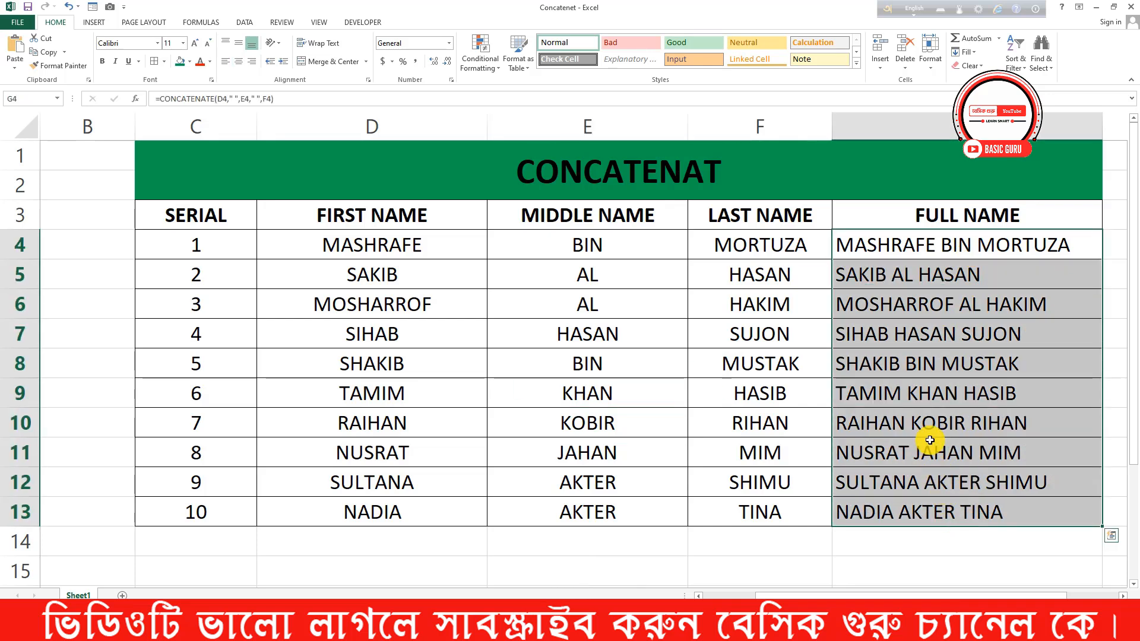
pyautogui.scroll(-3, 925, 438)
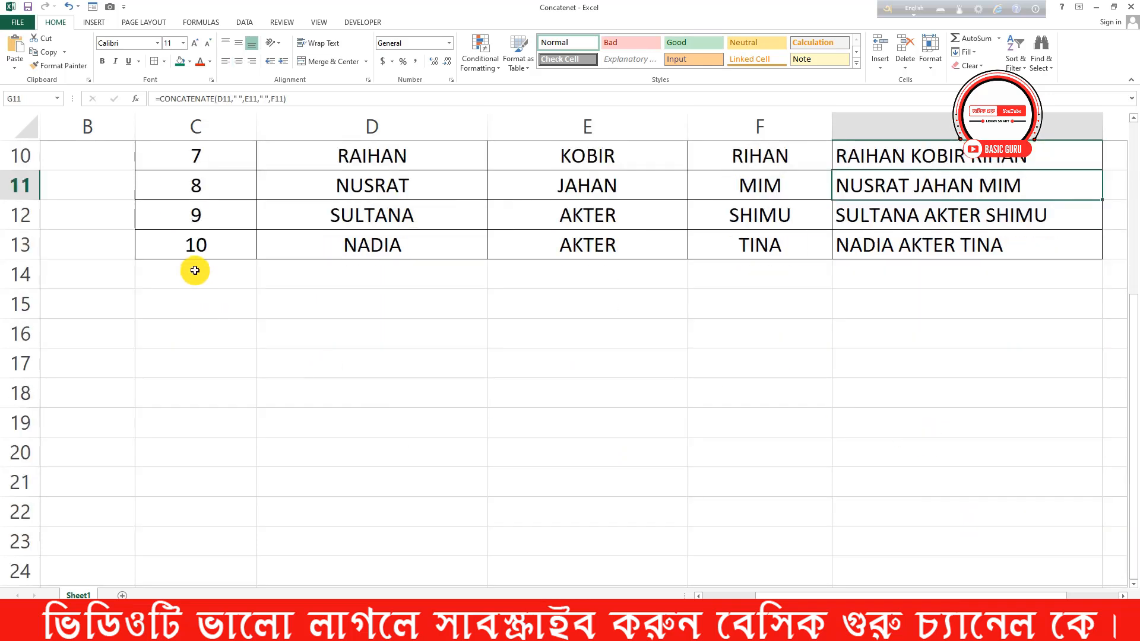
pyautogui.moveTo(193, 271); pyautogui.dragTo(195, 454)
pyautogui.click(1079, 254)
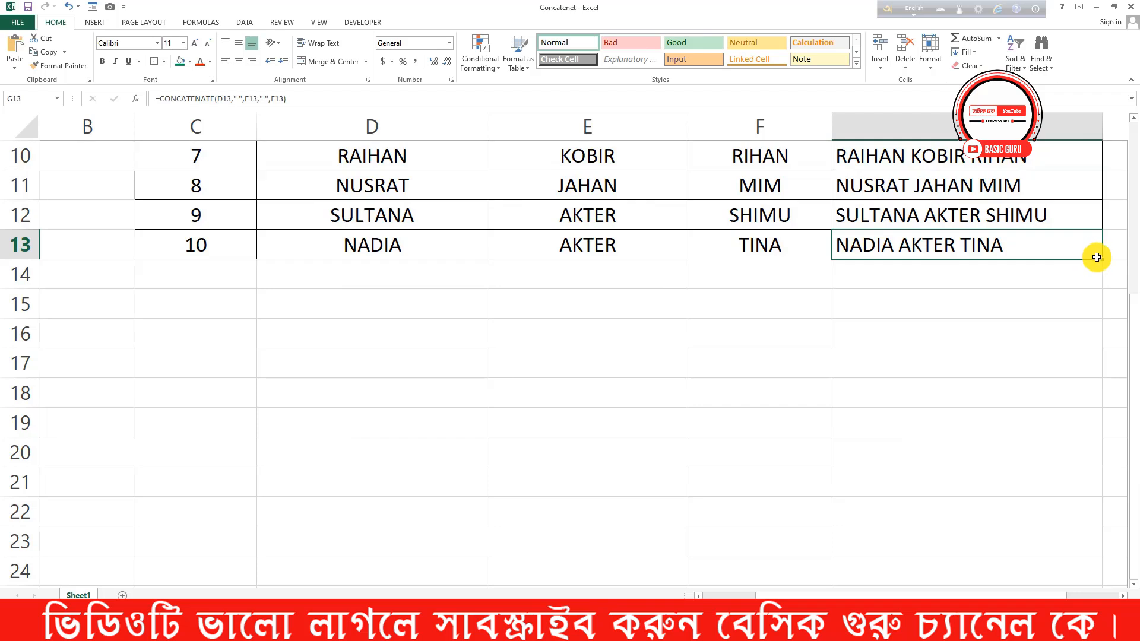
pyautogui.scroll(3, 936, 395)
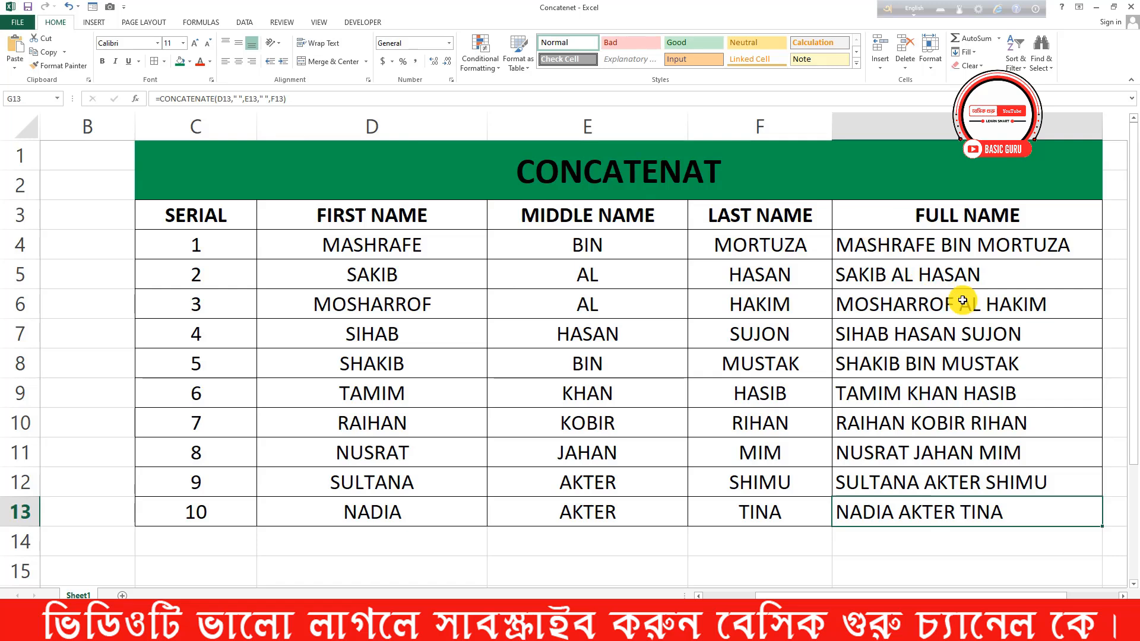
pyautogui.click(858, 272)
pyautogui.moveTo(894, 257); pyautogui.dragTo(902, 511)
pyautogui.click(879, 422)
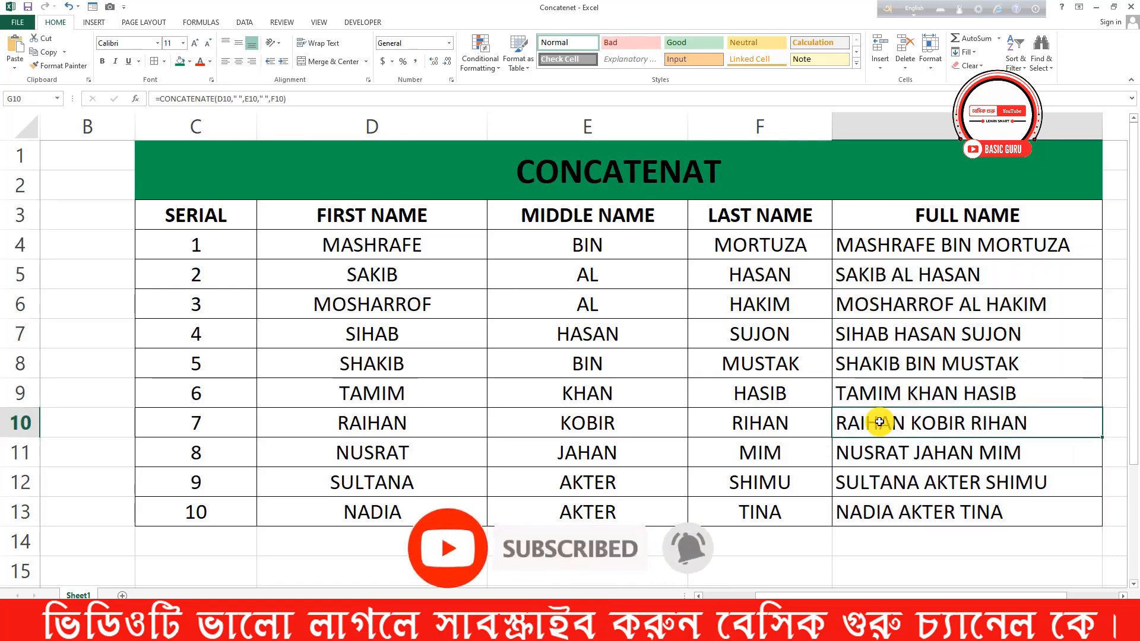